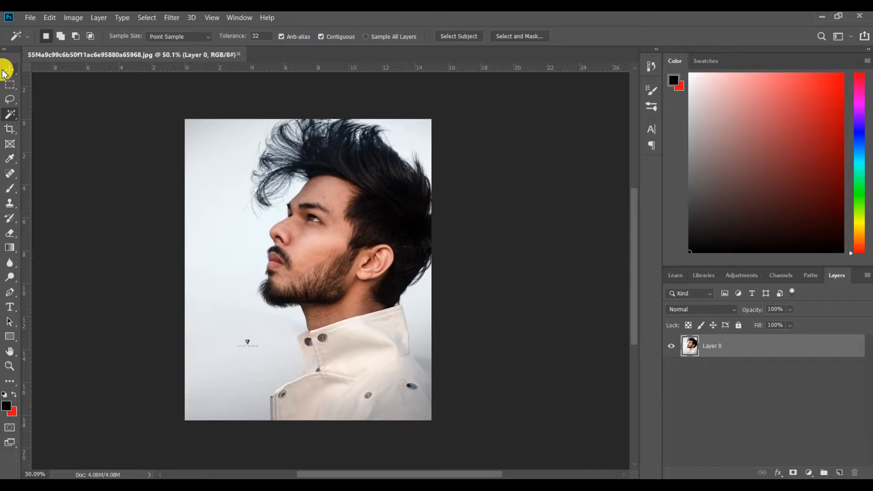
- Start a Pen tool path at the jacket's lower front edge and trace it up along the open collar
{"action": "left_click", "coordinate": [4, 72]}
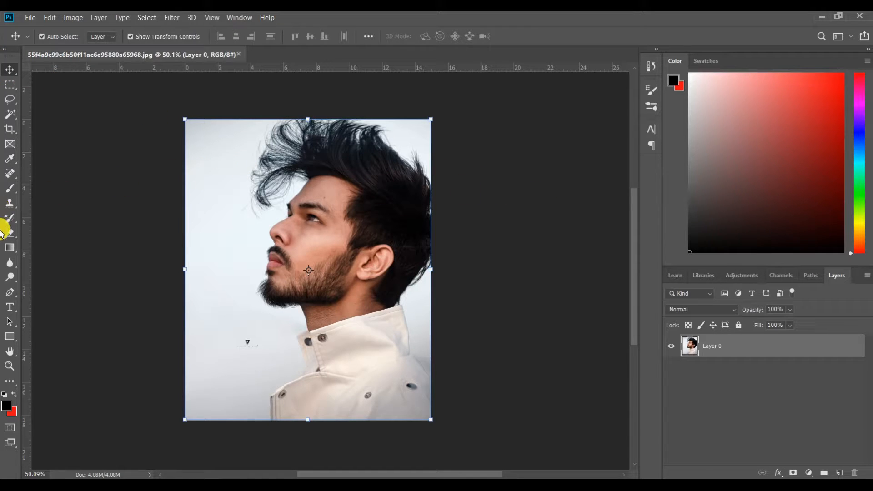
{"action": "left_click", "coordinate": [8, 291]}
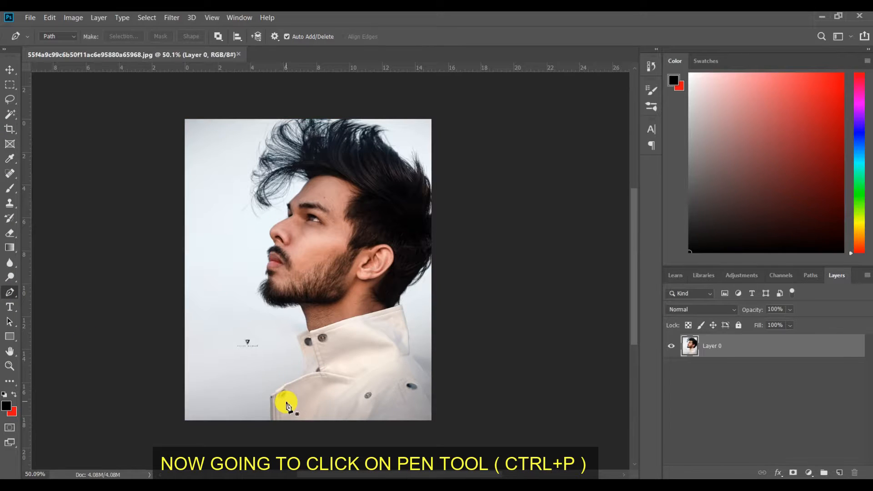
{"action": "scroll", "coordinate": [305, 404], "scroll_direction": "up", "scroll_amount": 1}
{"action": "scroll", "coordinate": [305, 403], "scroll_direction": "up", "scroll_amount": 3}
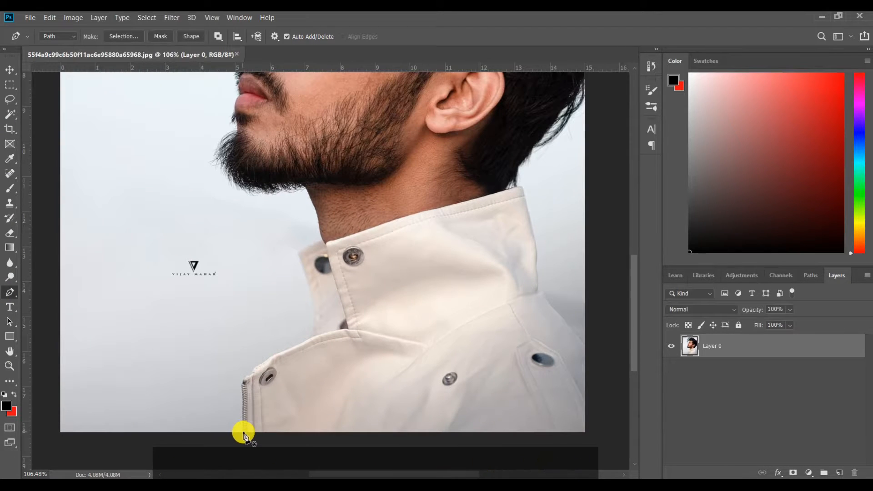
{"action": "left_click", "coordinate": [243, 432]}
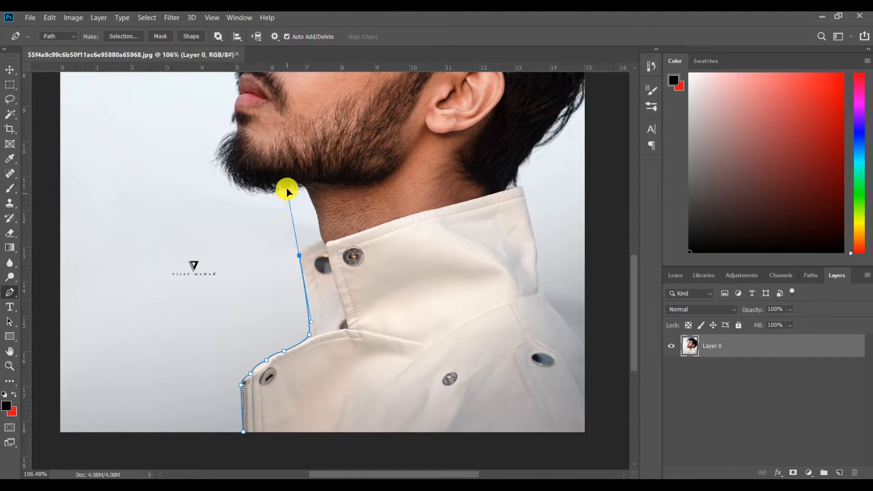
{"action": "left_click_drag", "start_coordinate": [288, 192], "coordinate": [272, 200]}
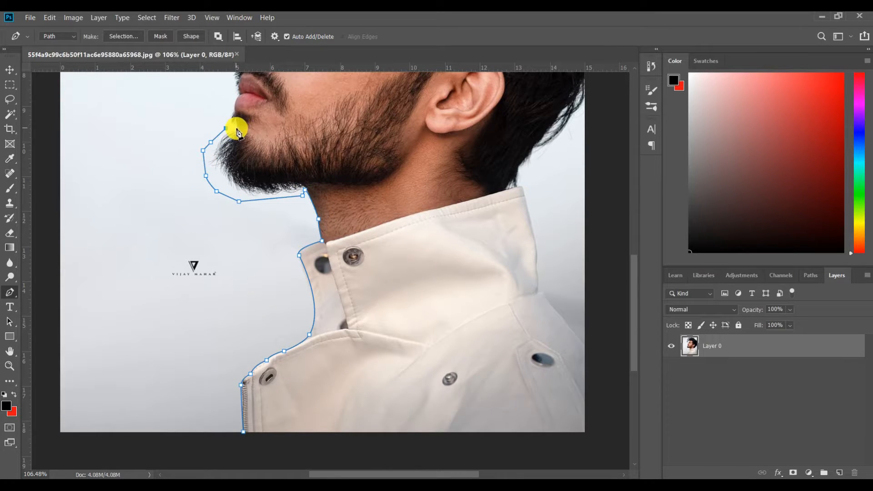
- Continue the path loosely around the beard and moustache, following the lips closely
{"action": "scroll", "coordinate": [241, 131], "scroll_direction": "up", "scroll_amount": 5}
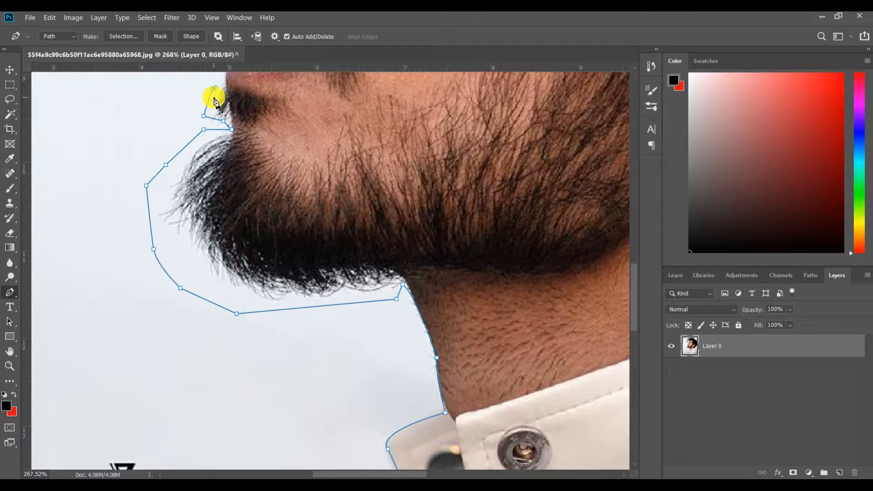
{"action": "left_click_drag", "start_coordinate": [214, 98], "coordinate": [231, 194]}
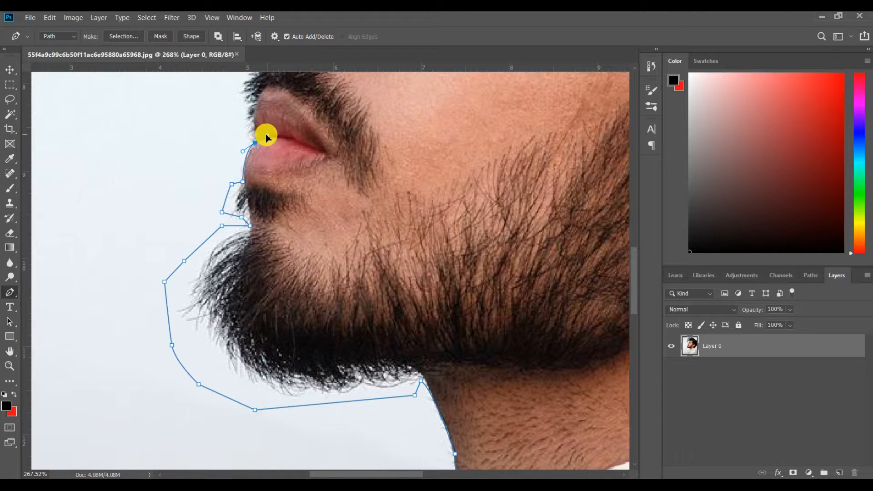
{"action": "left_click", "coordinate": [236, 132]}
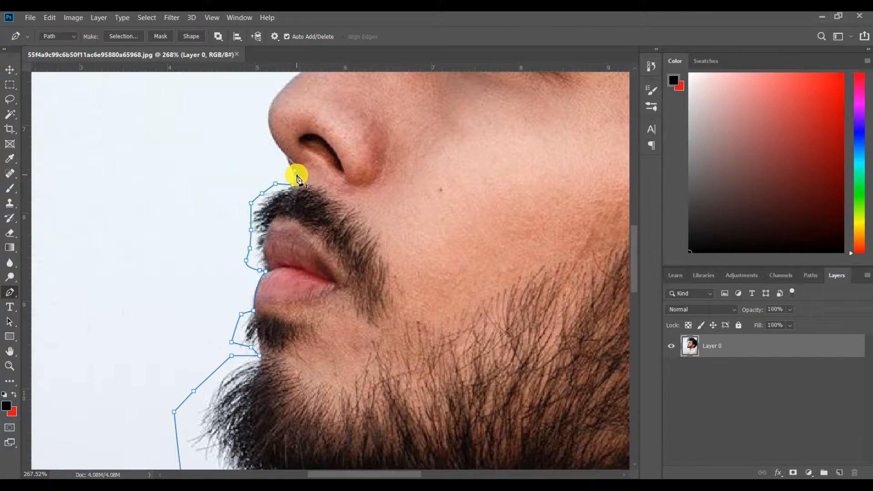
{"action": "scroll", "coordinate": [296, 175], "scroll_direction": "up", "scroll_amount": 4}
- Trace the nose from the moustache up to the bridge with curved path segments, redoing the misplaced curve
{"action": "left_click", "coordinate": [296, 174]}
{"action": "mouse_move", "coordinate": [282, 147]}
{"action": "left_mouse_down"}
{"action": "mouse_move", "coordinate": [286, 138]}
{"action": "mouse_move", "coordinate": [331, 315]}
{"action": "left_mouse_up"}
{"action": "mouse_move", "coordinate": [343, 208]}
{"action": "left_mouse_down"}
{"action": "mouse_move", "coordinate": [426, 154]}
{"action": "mouse_move", "coordinate": [496, 130]}
{"action": "left_mouse_up"}
{"action": "left_click", "coordinate": [343, 208], "text": "alt"}
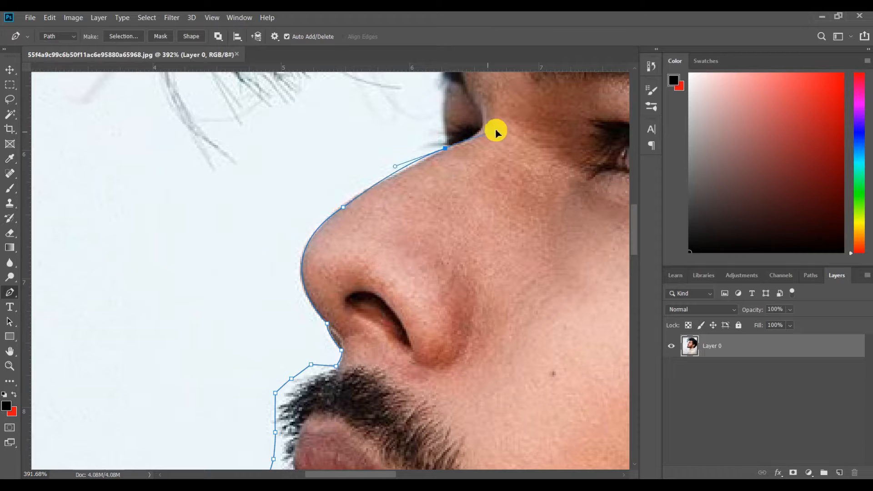
{"action": "key", "text": "ctrl+z"}
{"action": "mouse_move", "coordinate": [393, 176]}
{"action": "left_mouse_down"}
{"action": "mouse_move", "coordinate": [452, 144]}
{"action": "mouse_move", "coordinate": [428, 327]}
{"action": "left_mouse_up"}
{"action": "left_click", "coordinate": [425, 153]}
- Extend the path around the eye and eyebrow and along the forehead to the hairline
{"action": "left_click", "coordinate": [442, 129]}
{"action": "mouse_move", "coordinate": [436, 300]}
{"action": "left_mouse_down"}
{"action": "mouse_move", "coordinate": [440, 284]}
{"action": "mouse_move", "coordinate": [377, 412]}
{"action": "left_mouse_up"}
{"action": "left_click", "coordinate": [436, 300], "text": "alt"}
{"action": "left_click", "coordinate": [419, 277]}
{"action": "left_click", "coordinate": [422, 248]}
{"action": "left_click", "coordinate": [441, 245]}
{"action": "left_click_drag", "start_coordinate": [449, 289], "coordinate": [464, 280]}
{"action": "left_click_drag", "start_coordinate": [492, 230], "coordinate": [530, 188]}
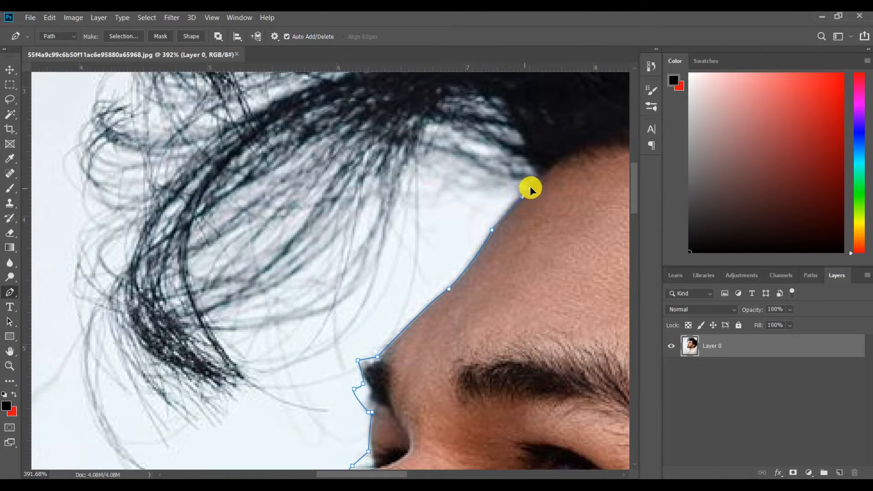
- Run the path back down beside the forehead and loosely around the front lock of hair, leaving a margin of background
{"action": "left_click", "coordinate": [352, 355]}
{"action": "left_click", "coordinate": [340, 369]}
{"action": "left_click", "coordinate": [323, 413]}
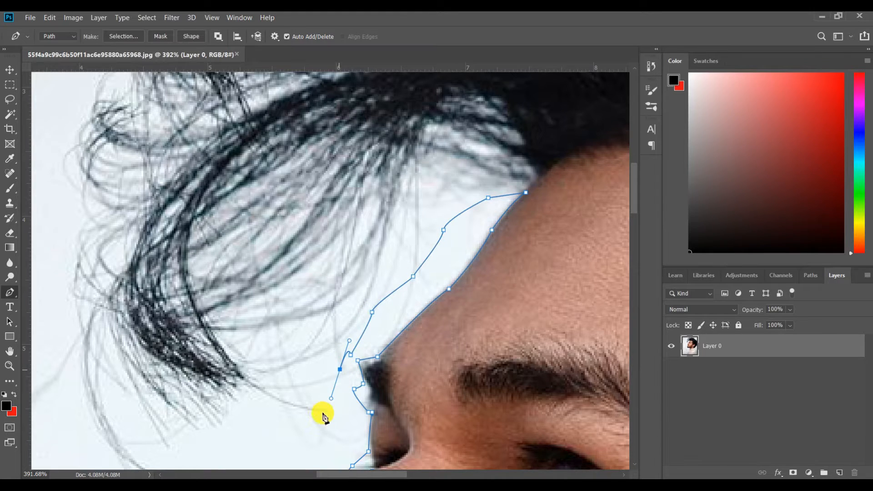
{"action": "scroll", "coordinate": [398, 326], "scroll_direction": "down", "scroll_amount": 10}
{"action": "left_click", "coordinate": [369, 375]}
{"action": "left_click", "coordinate": [278, 408]}
{"action": "left_click_drag", "start_coordinate": [212, 368], "coordinate": [212, 351]}
{"action": "left_click_drag", "start_coordinate": [221, 287], "coordinate": [271, 185]}
- Carry the path above the top of the hair, outside the canvas edge, and down toward the back of the head
{"action": "left_click_drag", "start_coordinate": [315, 172], "coordinate": [291, 375]}
{"action": "left_click_drag", "start_coordinate": [235, 349], "coordinate": [247, 341]}
{"action": "left_click_drag", "start_coordinate": [353, 282], "coordinate": [356, 282]}
{"action": "left_click", "coordinate": [489, 242]}
{"action": "left_click_drag", "start_coordinate": [489, 241], "coordinate": [312, 113]}
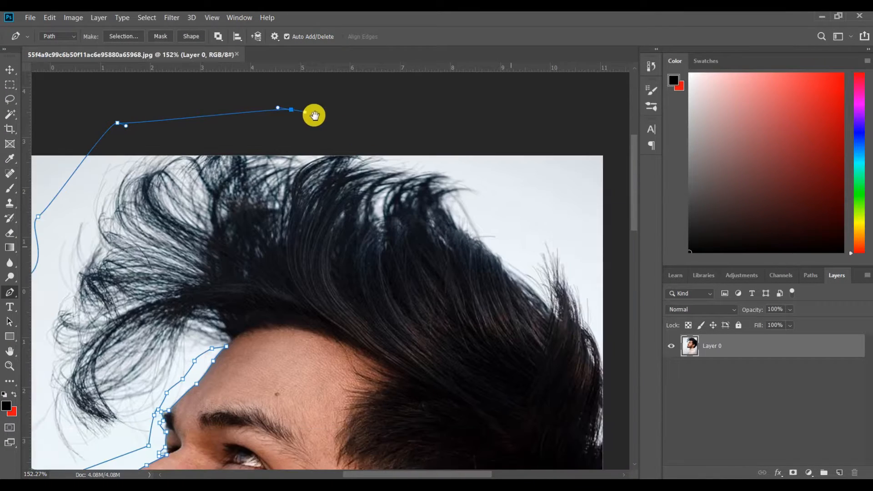
{"action": "left_click", "coordinate": [404, 129]}
{"action": "left_click", "coordinate": [486, 151]}
{"action": "left_click", "coordinate": [585, 274]}
- Continue the path outside the canvas behind the head and back in to the rear edge of the collar
{"action": "left_click_drag", "start_coordinate": [615, 333], "coordinate": [579, 146]}
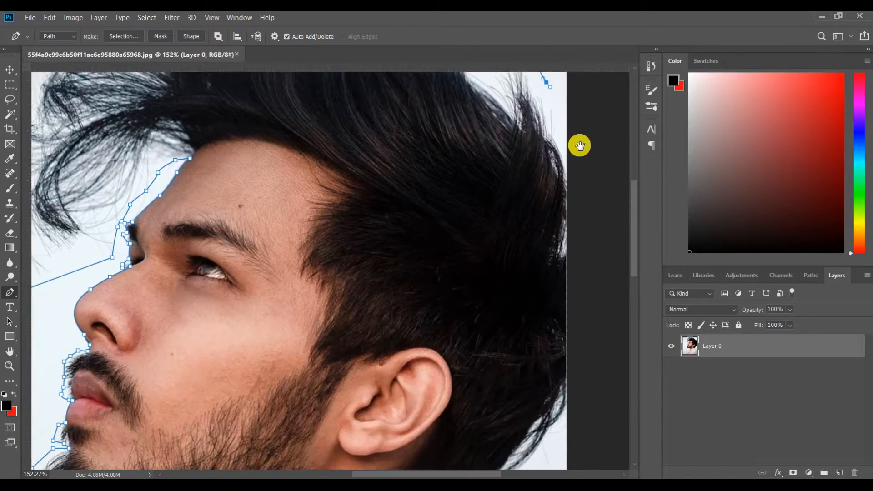
{"action": "left_click_drag", "start_coordinate": [591, 199], "coordinate": [592, 230]}
{"action": "left_click_drag", "start_coordinate": [594, 321], "coordinate": [596, 326]}
{"action": "left_click_drag", "start_coordinate": [605, 394], "coordinate": [606, 232]}
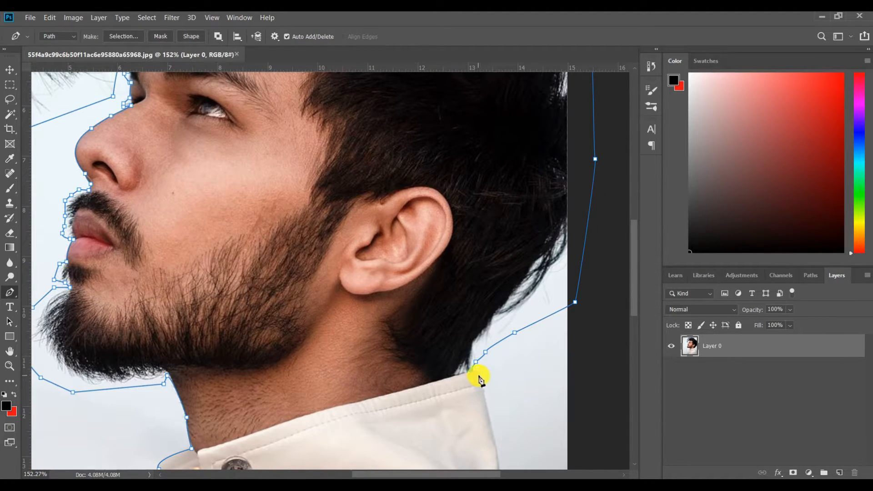
{"action": "left_click", "coordinate": [479, 376], "text": "alt"}
{"action": "left_click_drag", "start_coordinate": [498, 440], "coordinate": [472, 287]}
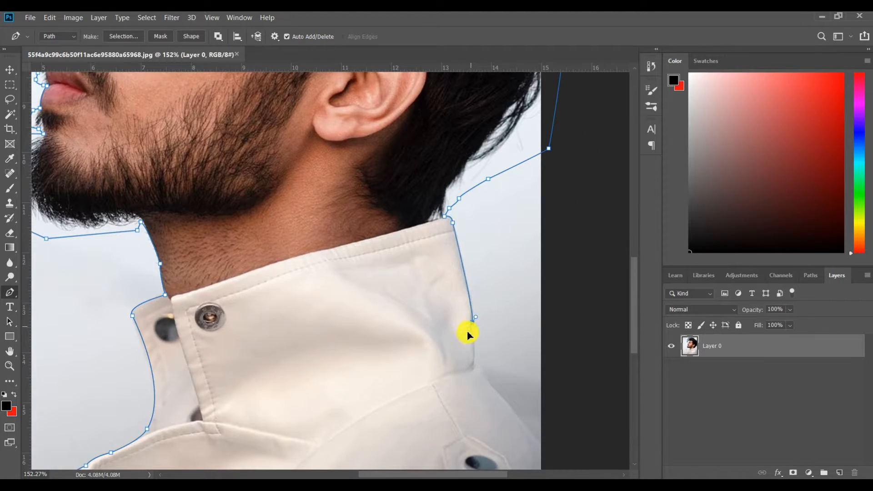
- Trace the rear collar and shoulder, follow the image's lower edge, and close the path at its starting point
{"action": "left_click_drag", "start_coordinate": [475, 364], "coordinate": [386, 247]}
{"action": "left_click", "coordinate": [395, 257]}
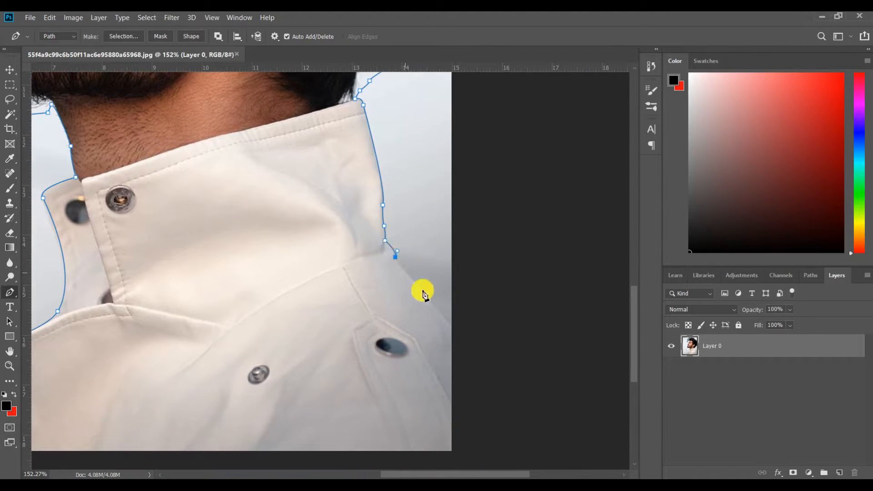
{"action": "left_click", "coordinate": [445, 311]}
{"action": "left_click", "coordinate": [451, 325]}
{"action": "left_click", "coordinate": [451, 324], "text": "alt"}
{"action": "left_click_drag", "start_coordinate": [449, 356], "coordinate": [466, 209]}
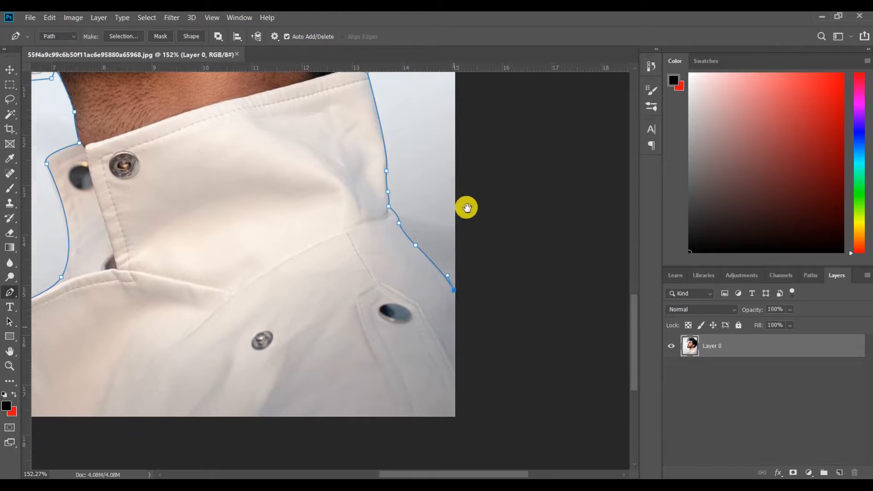
{"action": "left_click_drag", "start_coordinate": [398, 311], "coordinate": [590, 315]}
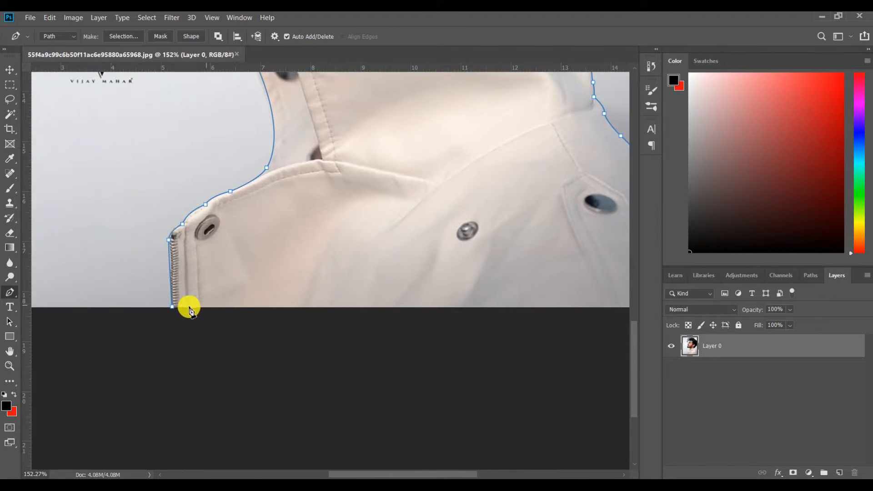
{"action": "left_click", "coordinate": [173, 309]}
- Convert the closed path around the man into a new anti-aliased selection with a 0-pixel feather radius
{"action": "scroll", "coordinate": [454, 204], "scroll_direction": "down", "scroll_amount": 5}
{"action": "left_click_drag", "start_coordinate": [449, 179], "coordinate": [436, 360]}
{"action": "left_click_drag", "start_coordinate": [429, 243], "coordinate": [429, 275]}
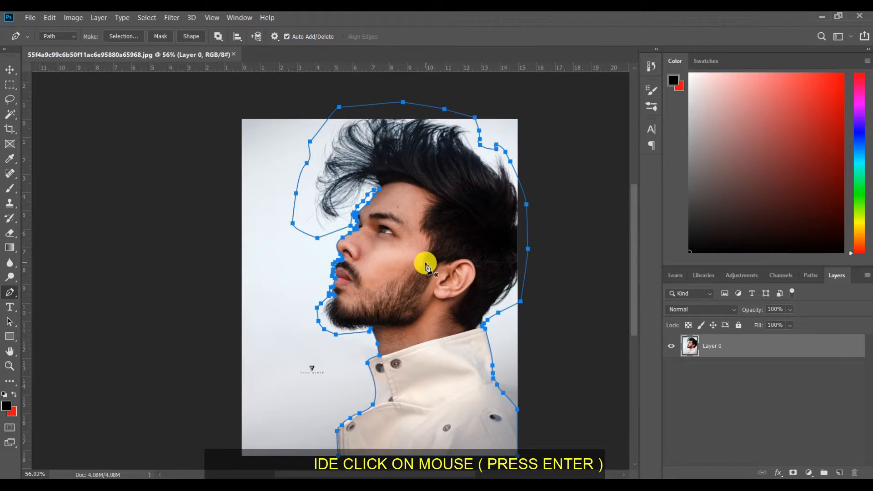
{"action": "right_click", "coordinate": [426, 267]}
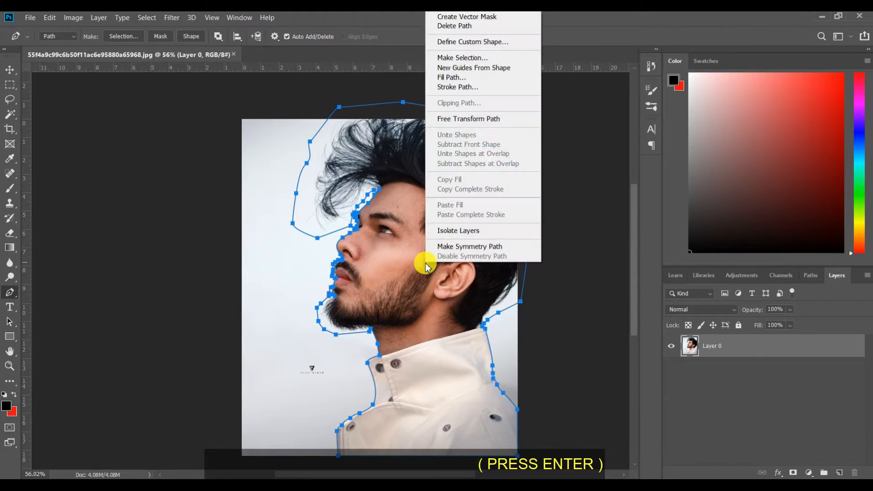
{"action": "left_click", "coordinate": [477, 58]}
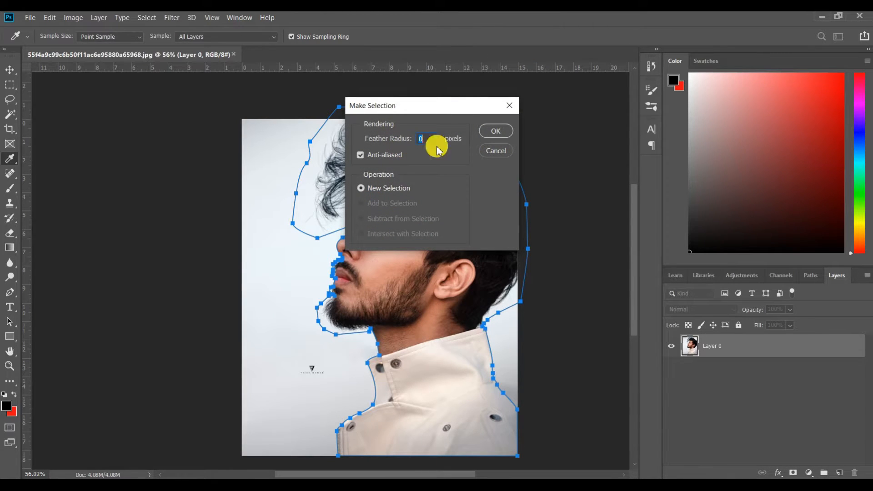
{"action": "left_click", "coordinate": [493, 133]}
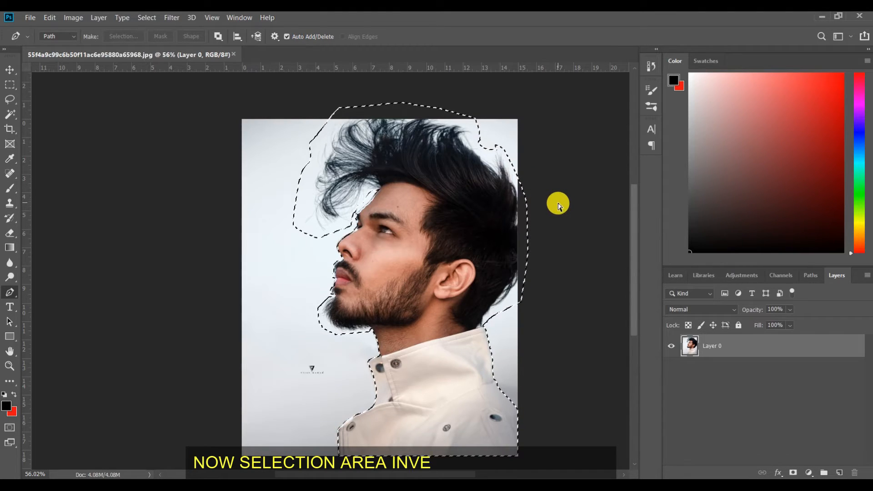
- Invert the selection, delete the background outside the man's outline, and deselect
{"action": "key", "text": "ctrl+shift+i"}
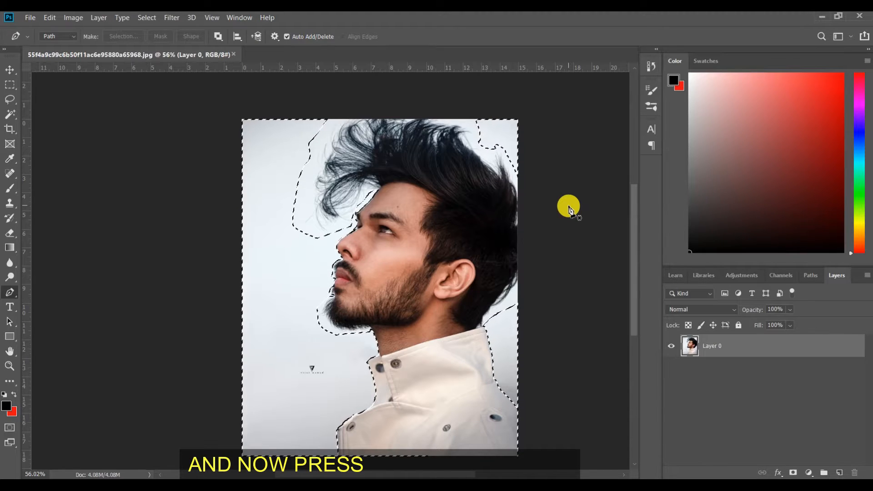
{"action": "key", "text": "Delete"}
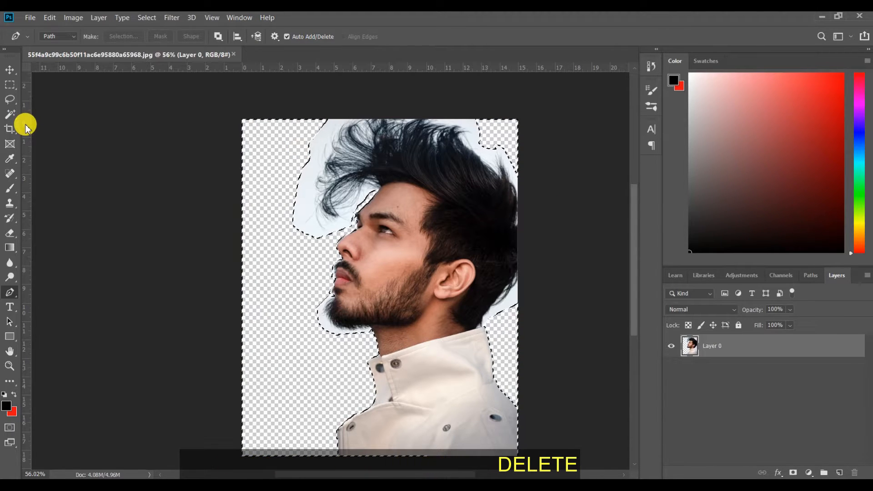
{"action": "key", "text": "ctrl+d"}
{"action": "scroll", "coordinate": [418, 249], "scroll_direction": "up", "scroll_amount": 1}
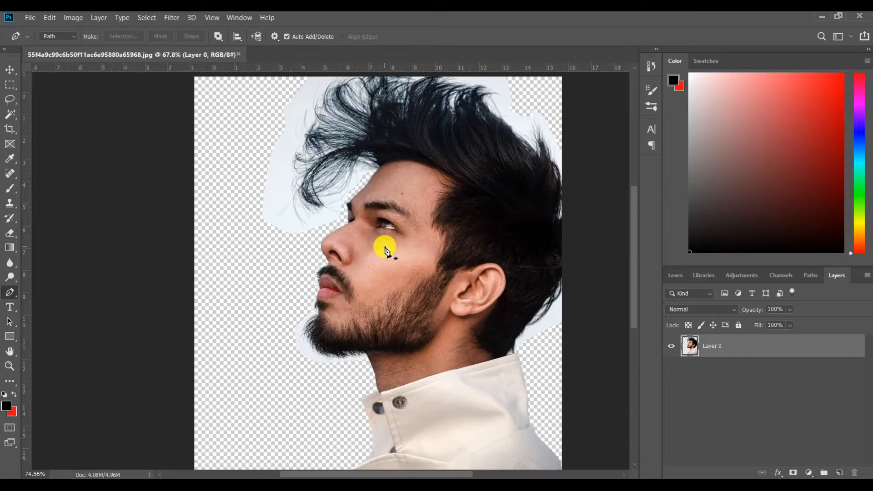
{"action": "scroll", "coordinate": [383, 246], "scroll_direction": "down", "scroll_amount": 2}
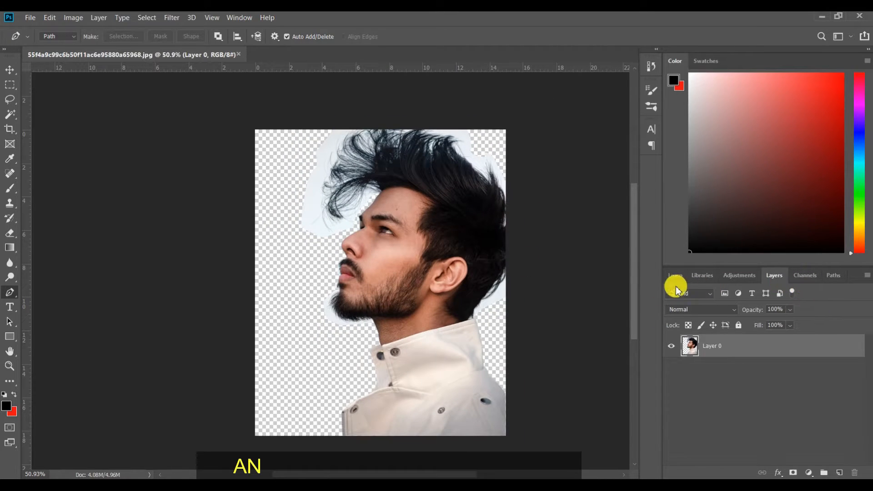
- Compare the Red, Green and Blue channels individually, and duplicate the Green channel
{"action": "left_click", "coordinate": [800, 276]}
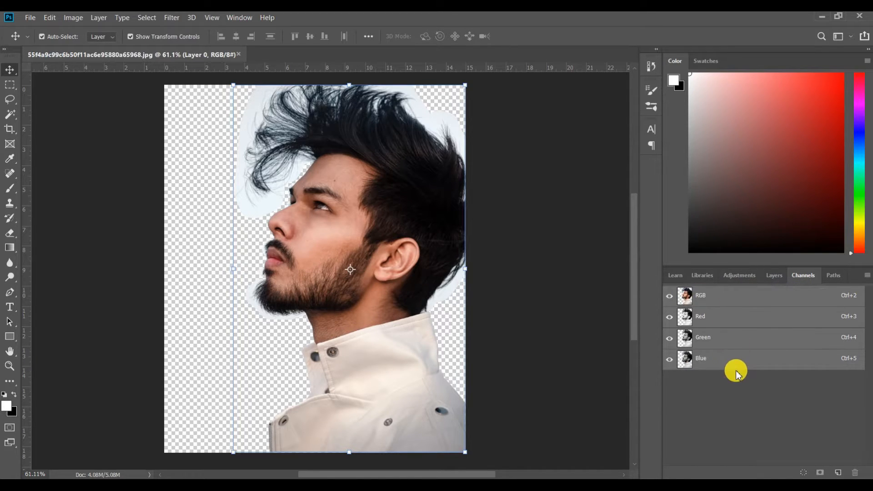
{"action": "left_click", "coordinate": [754, 318]}
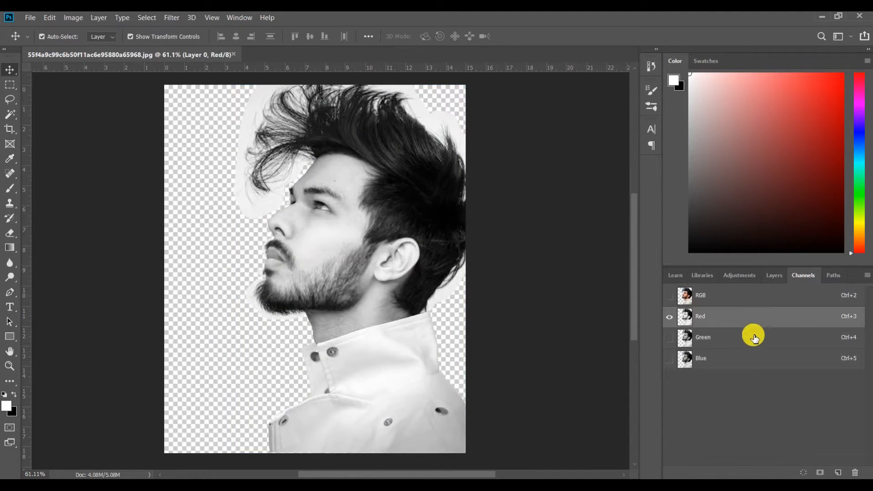
{"action": "left_click", "coordinate": [753, 340]}
{"action": "left_click", "coordinate": [757, 358]}
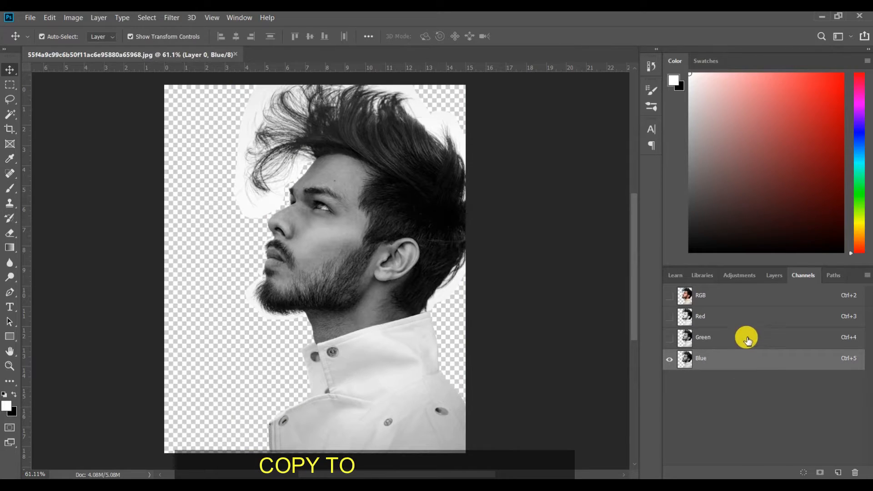
{"action": "left_click", "coordinate": [758, 342]}
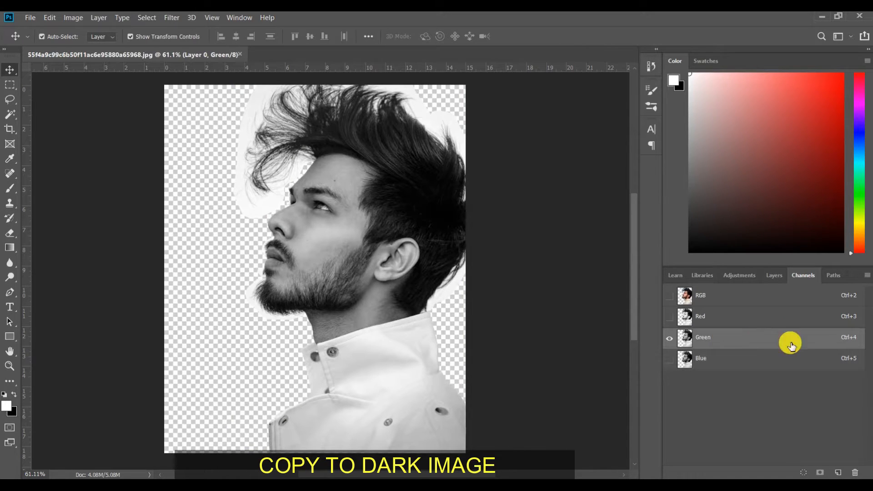
{"action": "left_click_drag", "start_coordinate": [814, 345], "coordinate": [843, 475]}
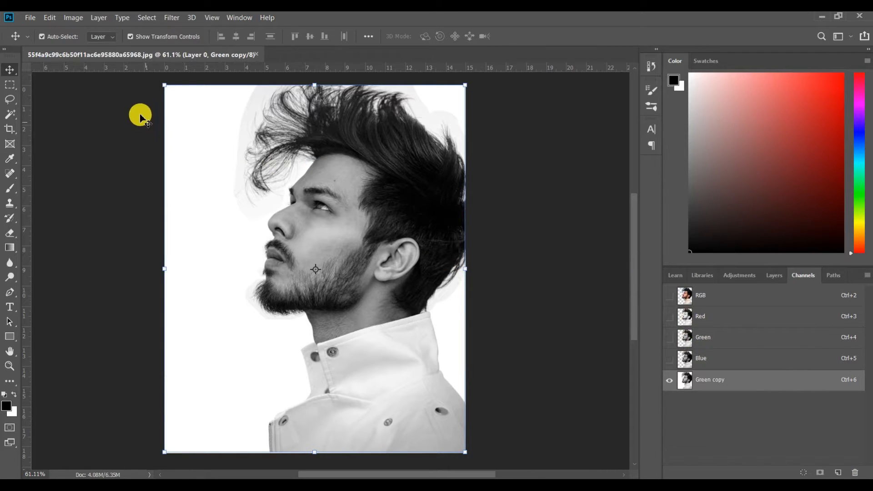
- Apply Levels to the Green copy channel, setting the black input level to 195 and lowering the white input level
{"action": "left_click", "coordinate": [71, 23]}
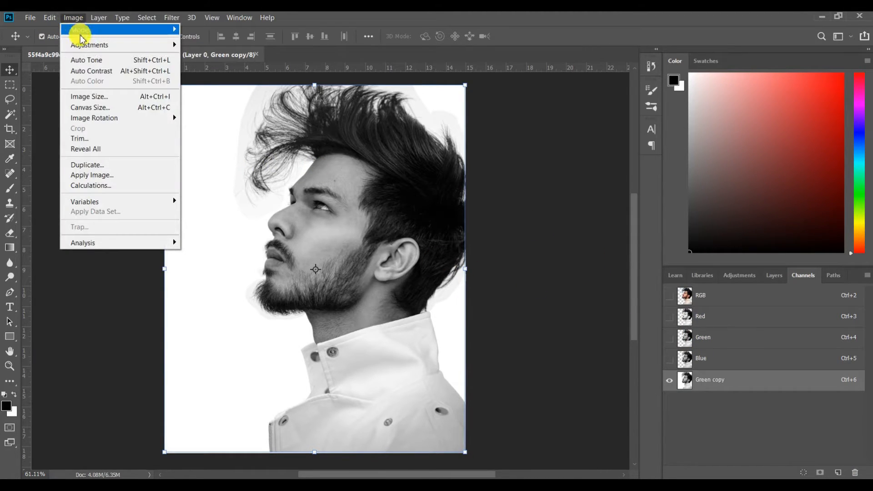
{"action": "mouse_move", "coordinate": [87, 49]}
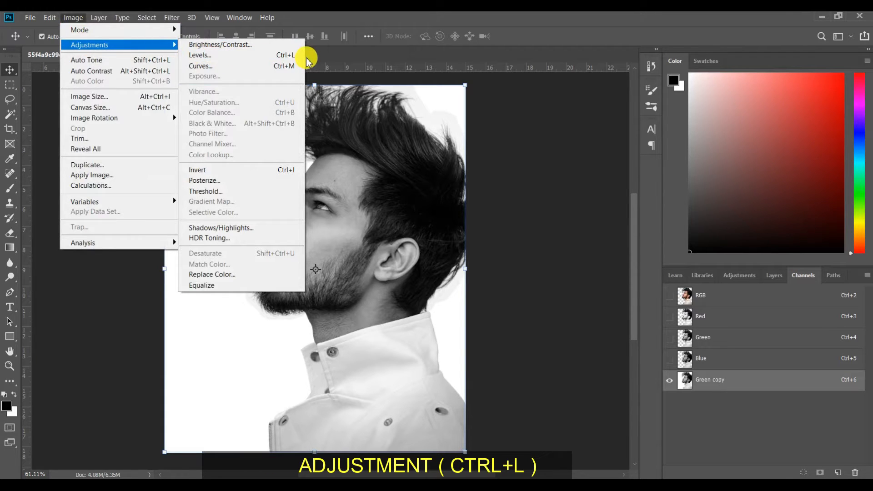
{"action": "left_click", "coordinate": [292, 58]}
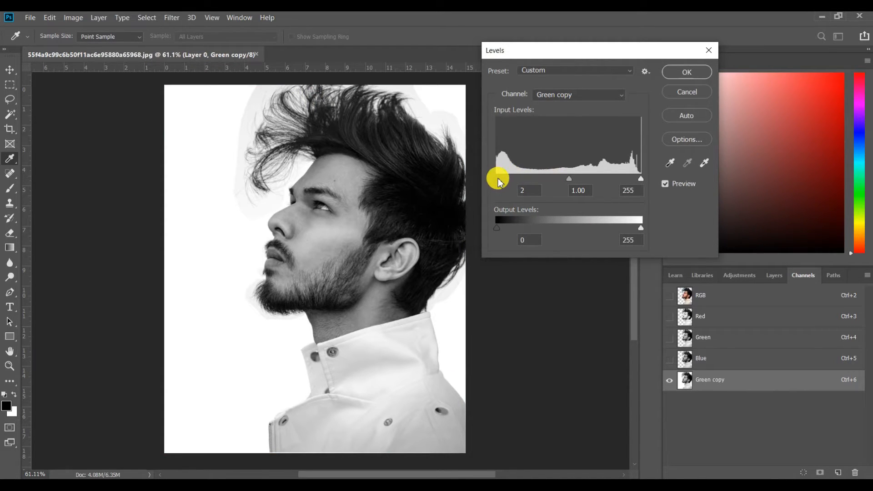
{"action": "left_click_drag", "start_coordinate": [499, 182], "coordinate": [625, 184]}
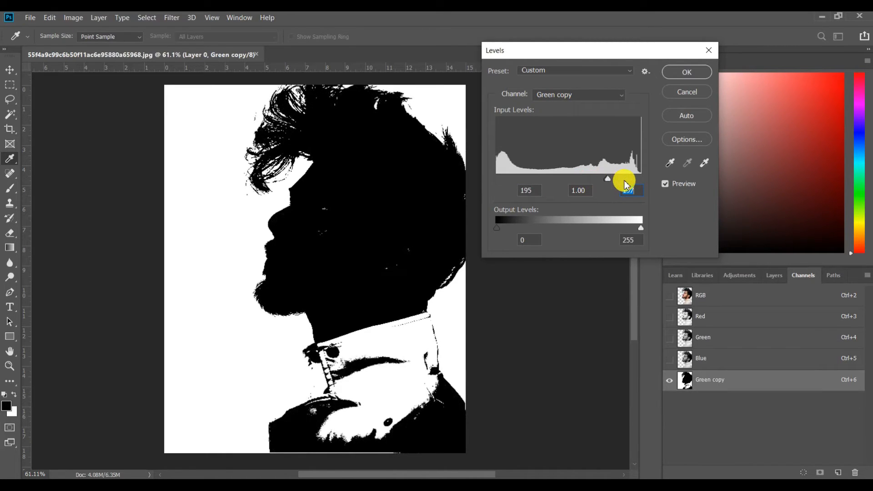
{"action": "left_click", "coordinate": [696, 71]}
{"action": "key", "text": "v"}
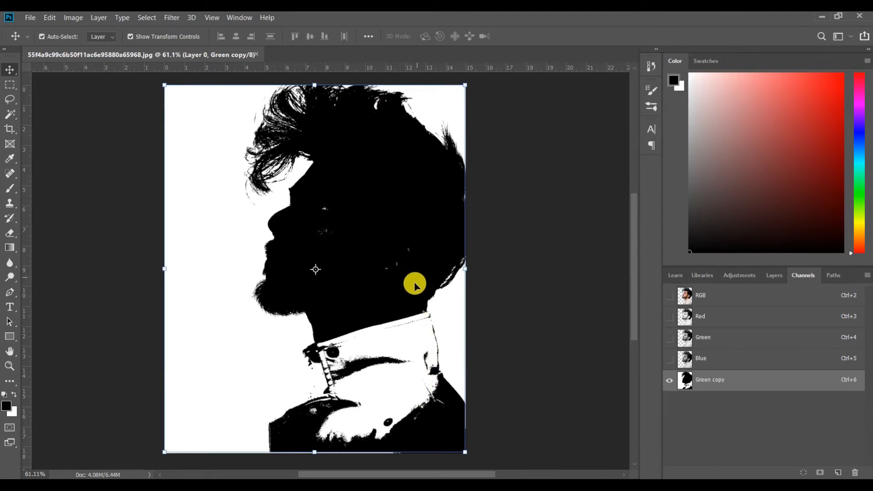
- Paint the collar, jacket and light specks inside the silhouette solid black with a 511 px brush at about 81% hardness
{"action": "left_click", "coordinate": [10, 189]}
{"action": "left_click", "coordinate": [58, 37]}
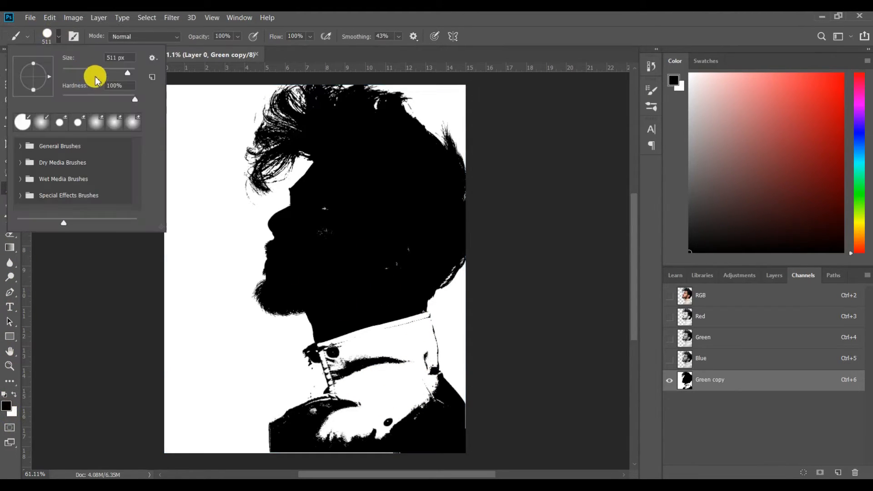
{"action": "mouse_move", "coordinate": [94, 75]}
{"action": "left_mouse_down"}
{"action": "mouse_move", "coordinate": [126, 74]}
{"action": "mouse_move", "coordinate": [114, 103]}
{"action": "left_mouse_up"}
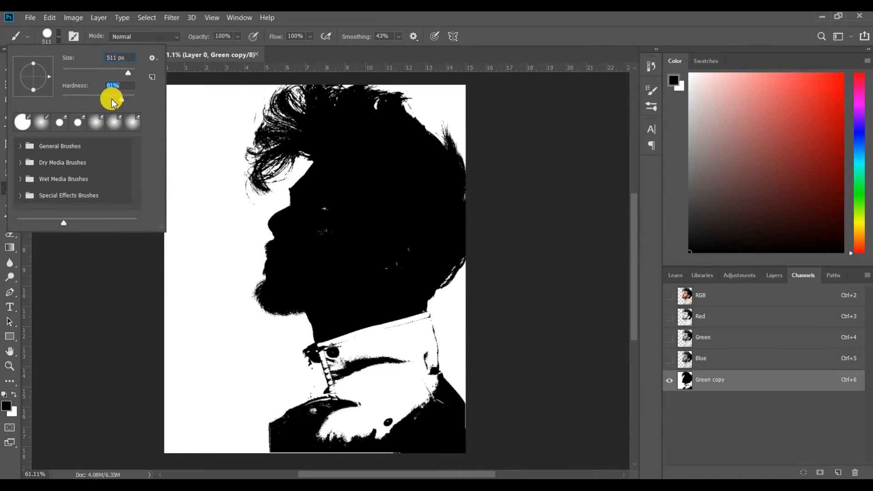
{"action": "left_click", "coordinate": [349, 247]}
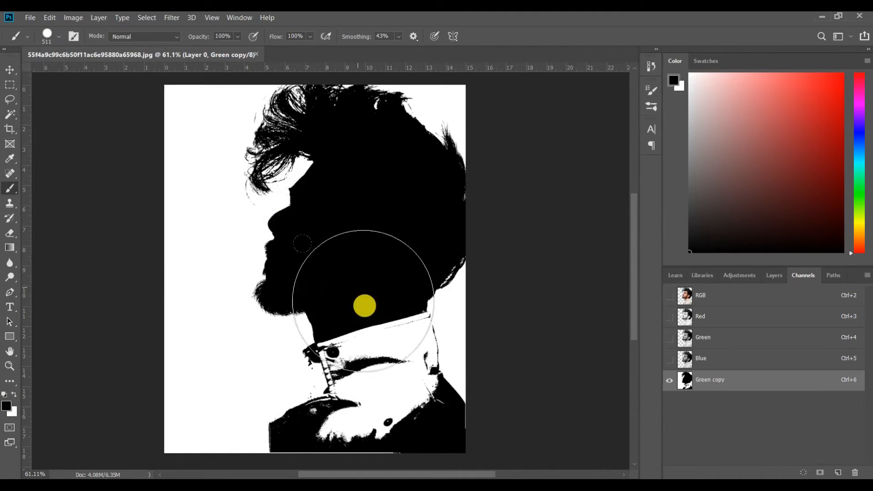
{"action": "mouse_move", "coordinate": [393, 428]}
{"action": "left_mouse_down"}
{"action": "mouse_move", "coordinate": [397, 385]}
{"action": "mouse_move", "coordinate": [429, 383]}
{"action": "mouse_move", "coordinate": [422, 390]}
{"action": "mouse_move", "coordinate": [366, 370]}
{"action": "mouse_move", "coordinate": [353, 314]}
{"action": "left_mouse_up"}
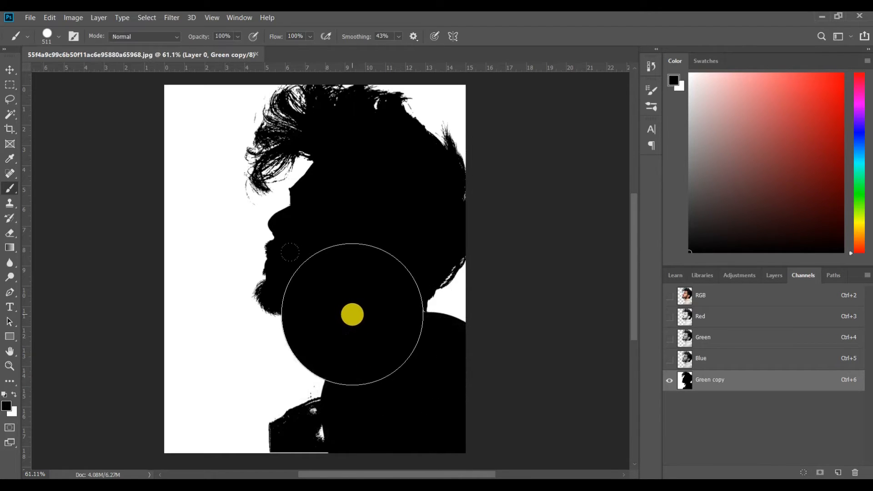
{"action": "left_click_drag", "start_coordinate": [360, 386], "coordinate": [322, 416]}
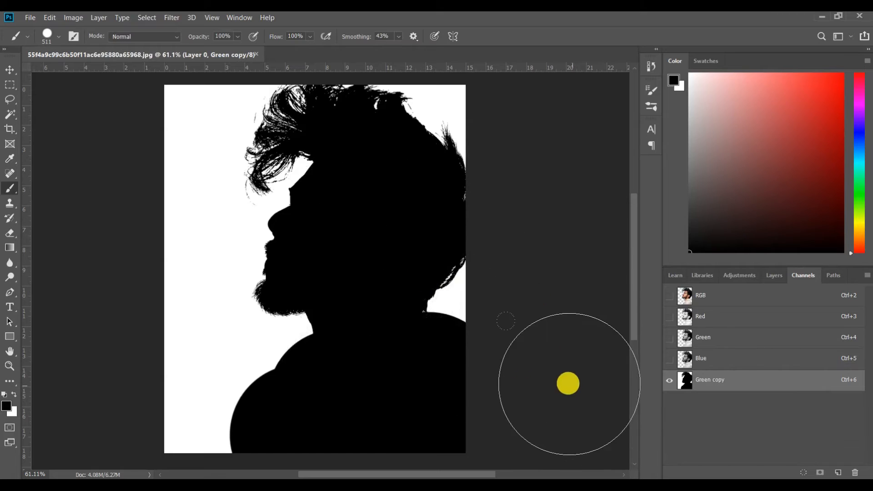
- Load the Green copy channel's white area as a selection and make Layer 0 active in full colour
{"action": "left_click", "coordinate": [688, 386], "text": "ctrl"}
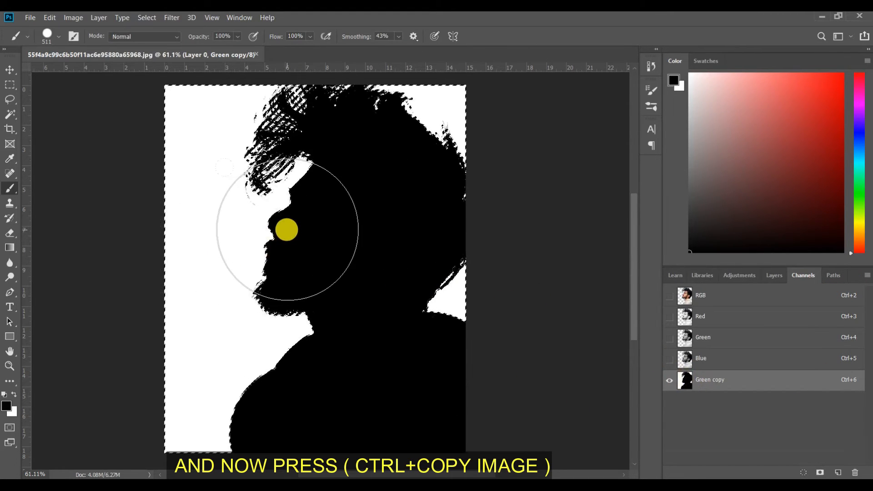
{"action": "left_click", "coordinate": [771, 276]}
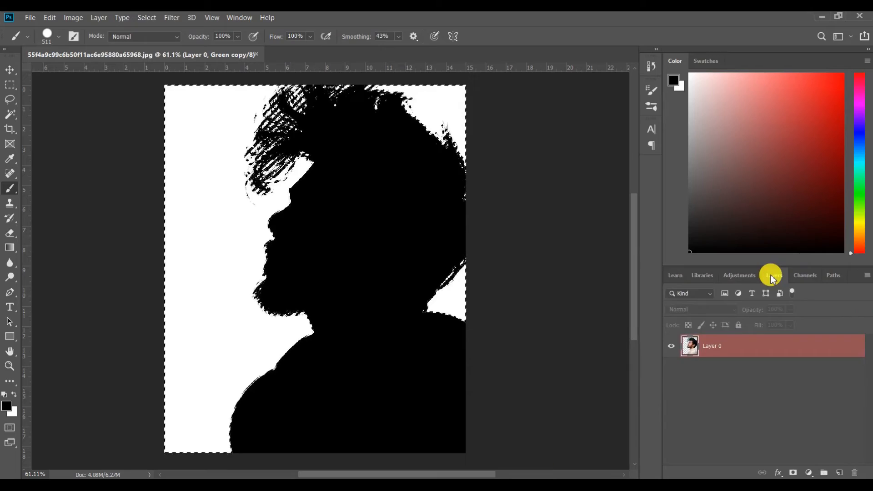
{"action": "left_click", "coordinate": [737, 346]}
- Delete the pale background fringe around the hair and beard from Layer 0, and deselect
{"action": "scroll", "coordinate": [367, 186], "scroll_direction": "up", "scroll_amount": 5}
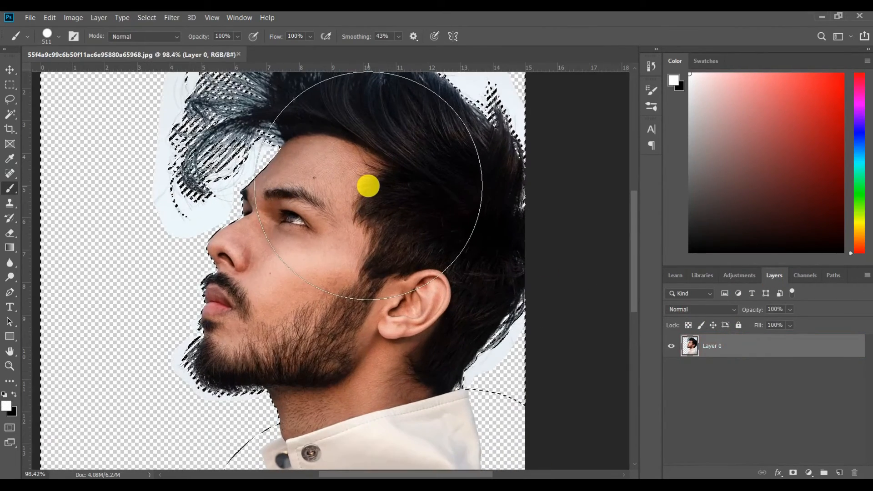
{"action": "scroll", "coordinate": [244, 160], "scroll_direction": "up", "scroll_amount": 3}
{"action": "scroll", "coordinate": [334, 251], "scroll_direction": "down", "scroll_amount": 5}
{"action": "scroll", "coordinate": [335, 251], "scroll_direction": "down", "scroll_amount": 2}
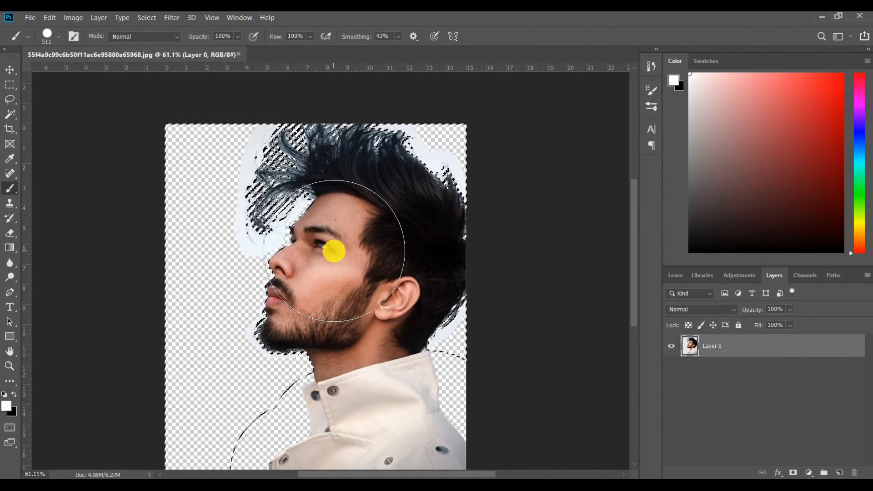
{"action": "left_click", "coordinate": [10, 71]}
{"action": "key", "text": "ctrl+d"}
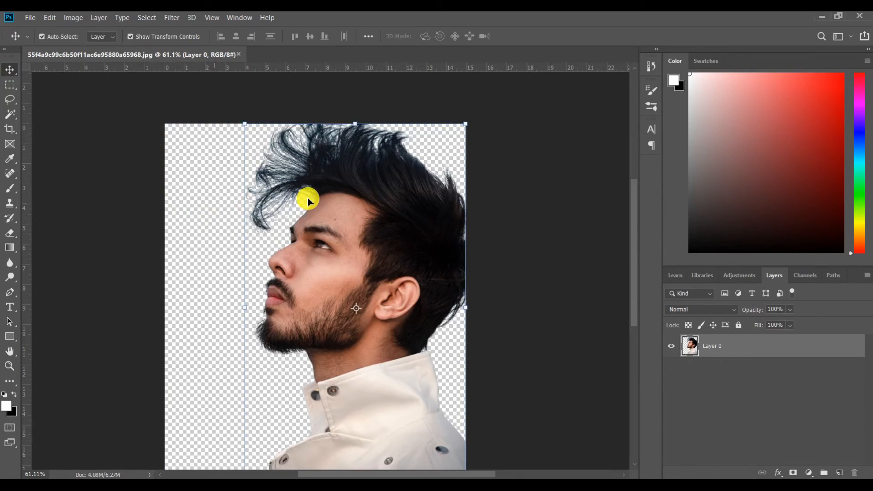
- Examine the cutout's hair strands, facial outline and rear head edge against the transparent background
{"action": "scroll", "coordinate": [297, 192], "scroll_direction": "up", "scroll_amount": 5}
{"action": "scroll", "coordinate": [268, 172], "scroll_direction": "down", "scroll_amount": 3}
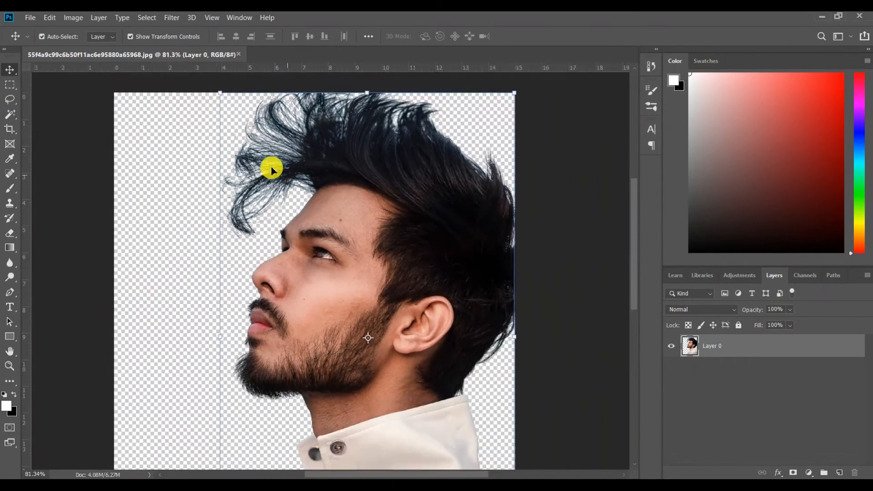
{"action": "scroll", "coordinate": [489, 329], "scroll_direction": "up", "scroll_amount": 5}
{"action": "scroll", "coordinate": [489, 329], "scroll_direction": "down", "scroll_amount": 5}
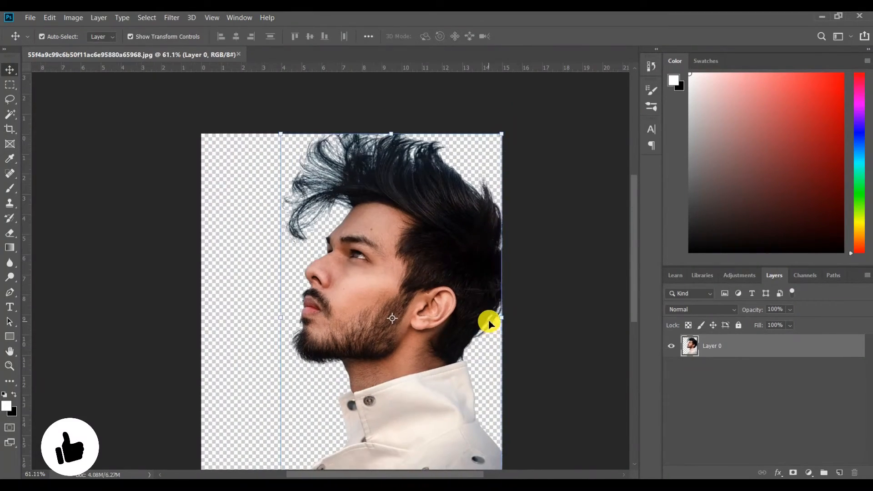
{"action": "left_click", "coordinate": [222, 218]}
{"action": "scroll", "coordinate": [310, 237], "scroll_direction": "up", "scroll_amount": 4}
{"action": "scroll", "coordinate": [311, 237], "scroll_direction": "down", "scroll_amount": 3}
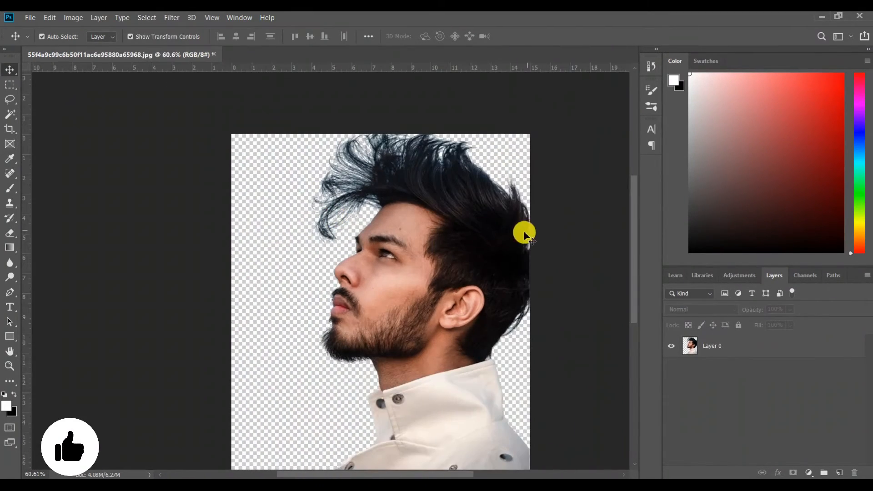
{"action": "left_click_drag", "start_coordinate": [395, 293], "coordinate": [384, 254]}
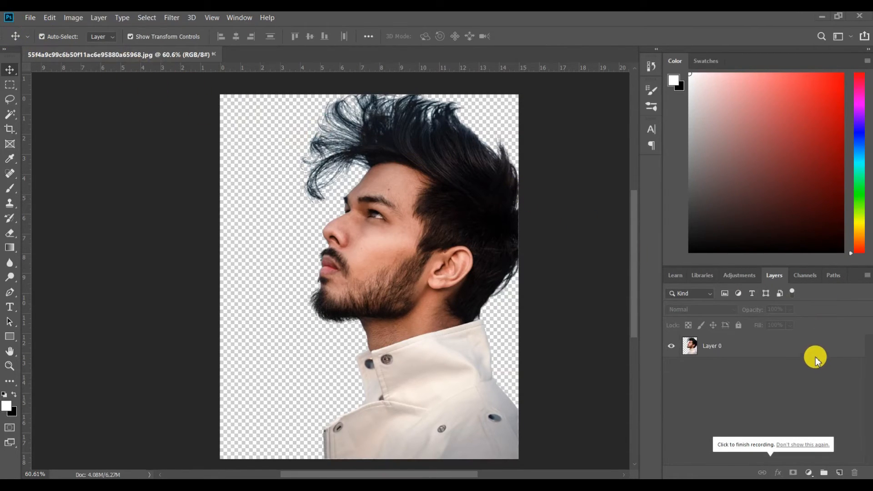
- Place the Pngtree sunset sky background_388390 image from the Downloads folder as an embedded layer
{"action": "left_click", "coordinate": [745, 348]}
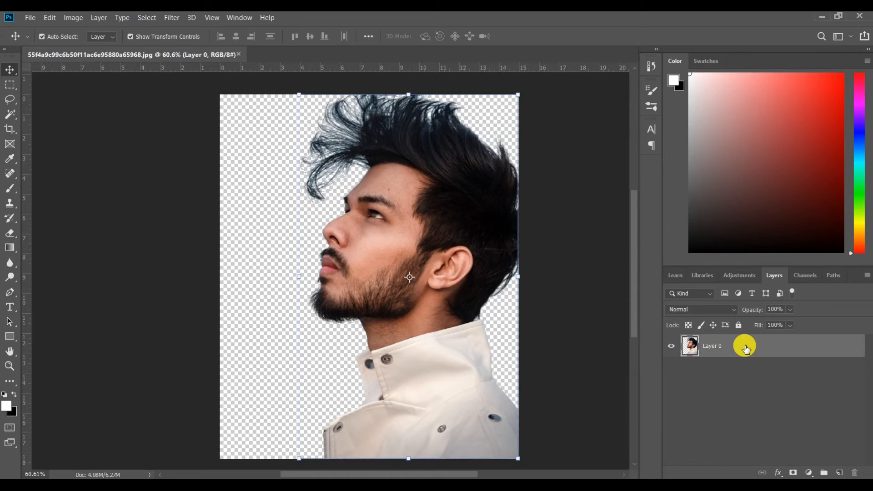
{"action": "left_click", "coordinate": [30, 18]}
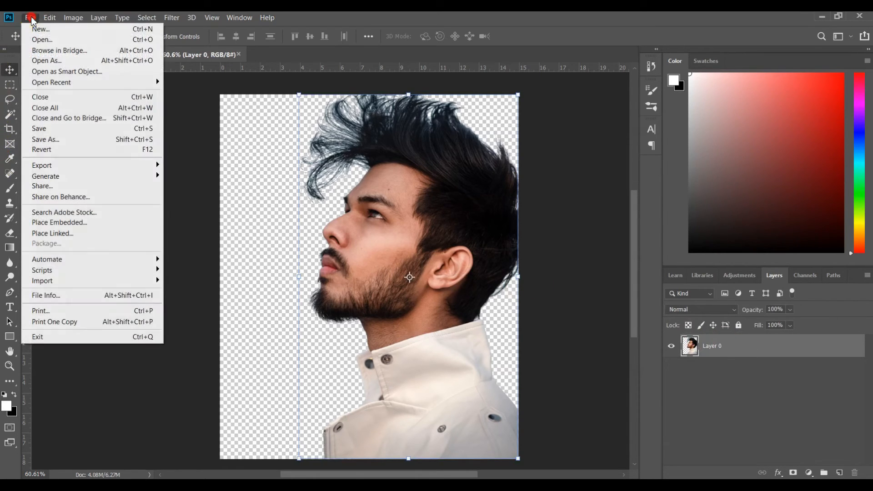
{"action": "left_click", "coordinate": [87, 222]}
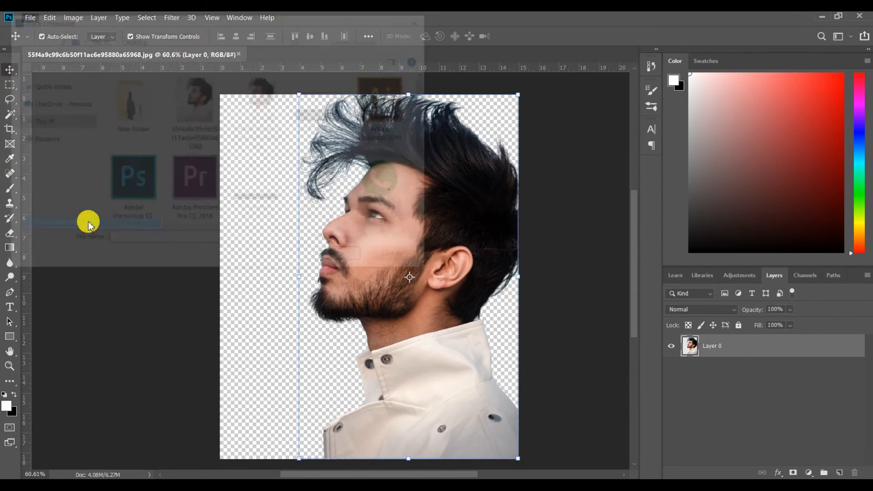
{"action": "left_click", "coordinate": [43, 135]}
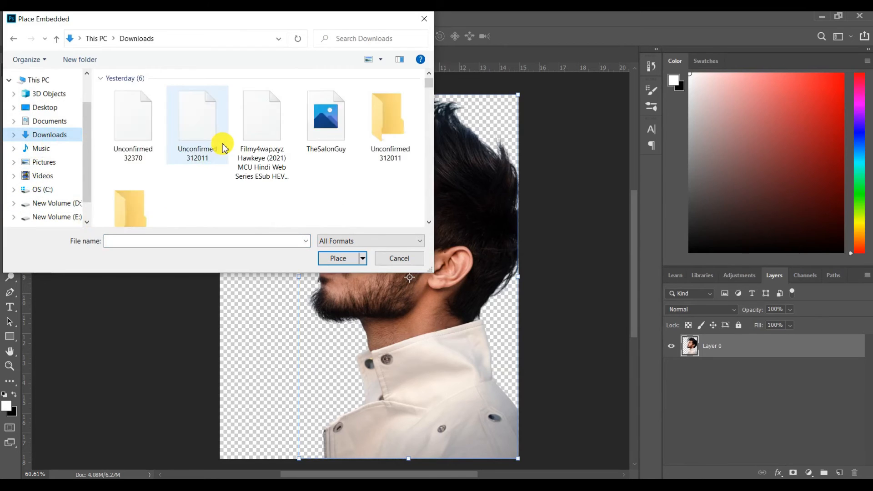
{"action": "scroll", "coordinate": [223, 146], "scroll_direction": "down", "scroll_amount": 10}
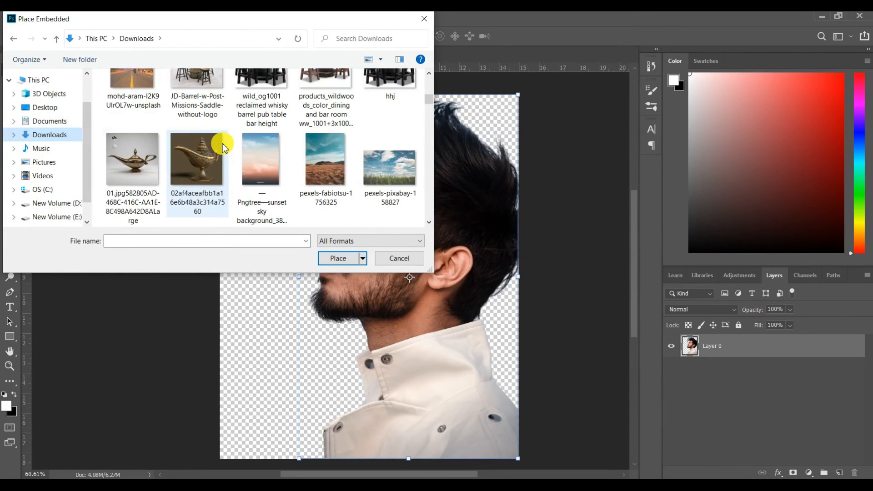
{"action": "left_click", "coordinate": [271, 156]}
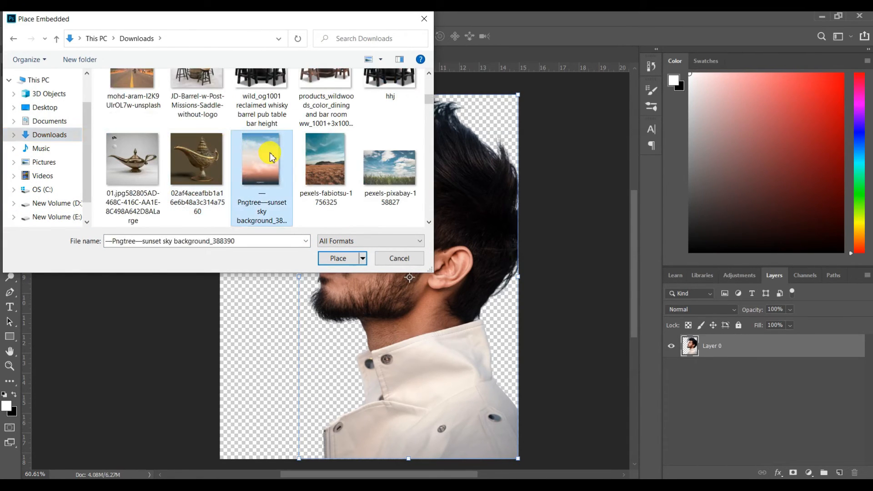
{"action": "left_click", "coordinate": [361, 259]}
- Scale the sunset sky image to about 156.59% so it covers the canvas, and move its layer below Layer 0
{"action": "scroll", "coordinate": [356, 248], "scroll_direction": "down", "scroll_amount": 3}
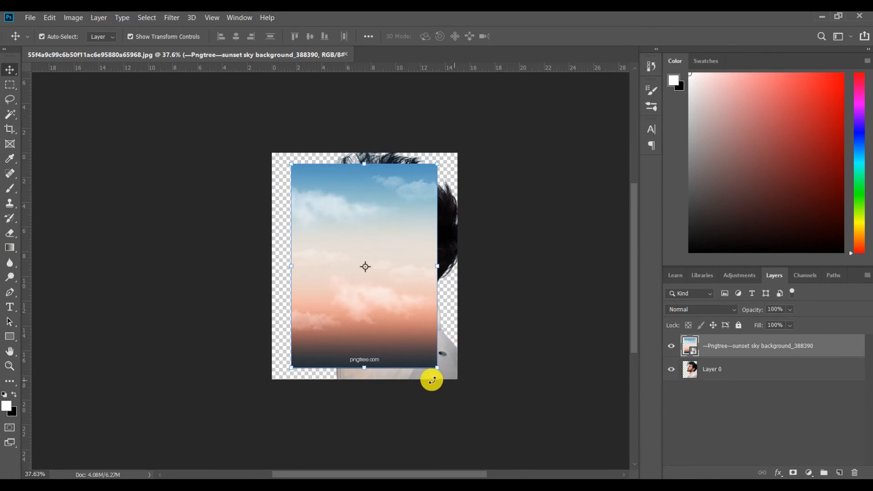
{"action": "left_click_drag", "start_coordinate": [436, 369], "coordinate": [493, 413]}
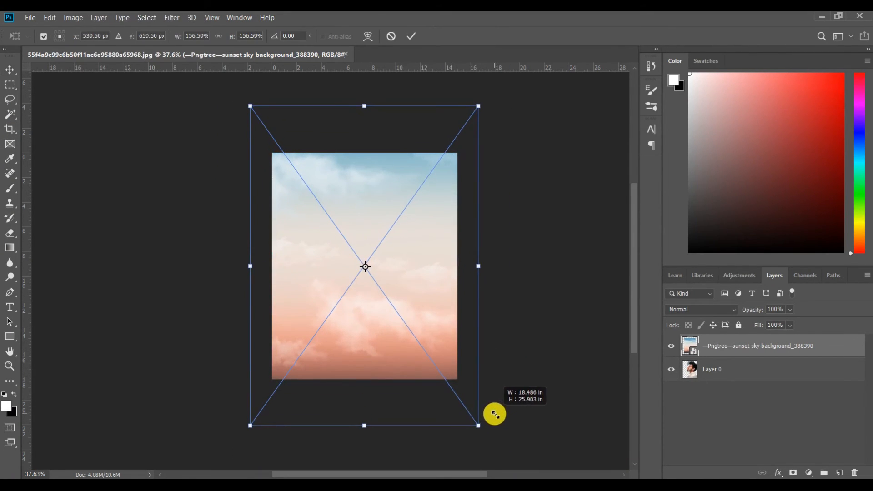
{"action": "left_click_drag", "start_coordinate": [857, 352], "coordinate": [859, 380]}
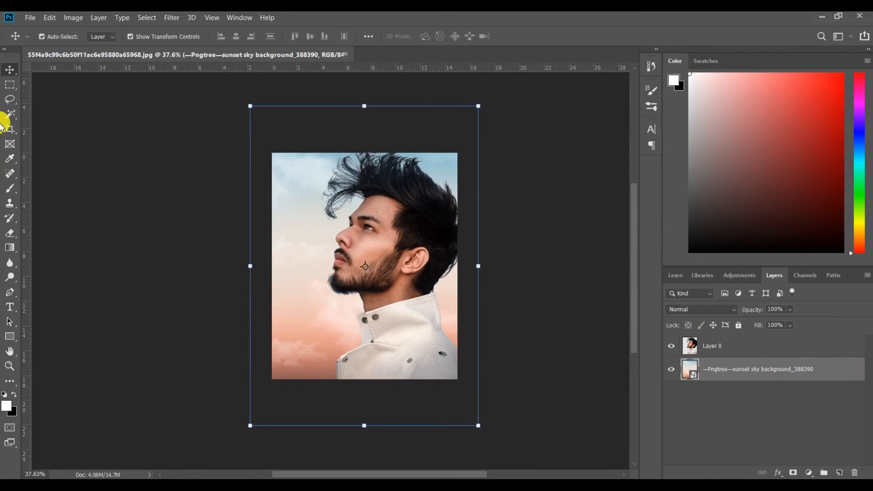
- Examine the man's hair and outline against the sunset sky background
{"action": "left_click", "coordinate": [143, 186]}
{"action": "scroll", "coordinate": [374, 213], "scroll_direction": "up", "scroll_amount": 5}
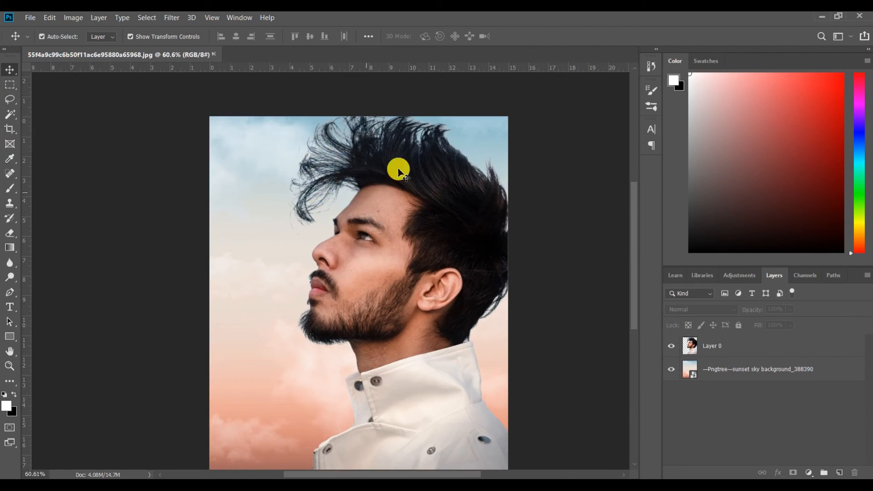
{"action": "scroll", "coordinate": [352, 284], "scroll_direction": "down", "scroll_amount": 2}
{"action": "scroll", "coordinate": [357, 289], "scroll_direction": "up", "scroll_amount": 4}
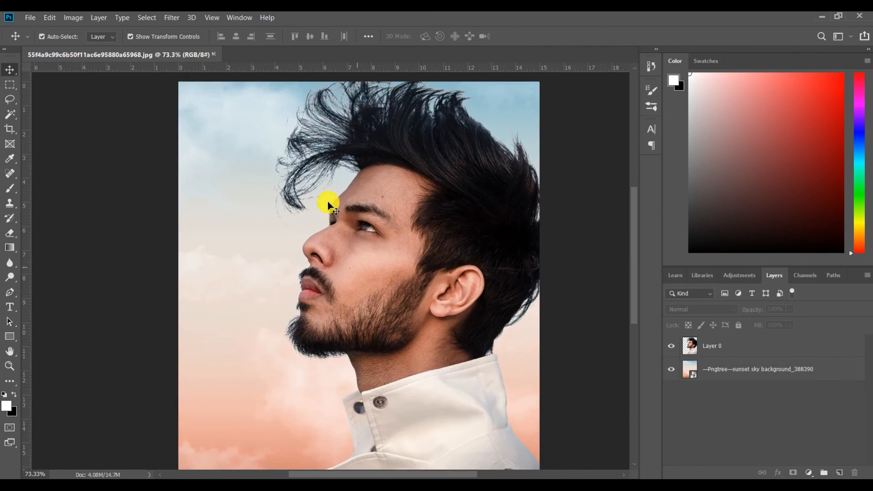
{"action": "scroll", "coordinate": [397, 129], "scroll_direction": "up", "scroll_amount": 4}
{"action": "scroll", "coordinate": [391, 209], "scroll_direction": "down", "scroll_amount": 6}
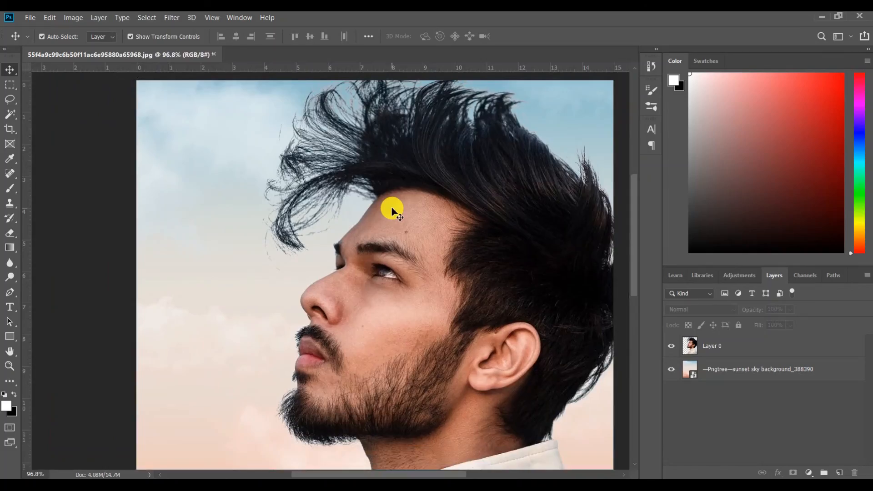